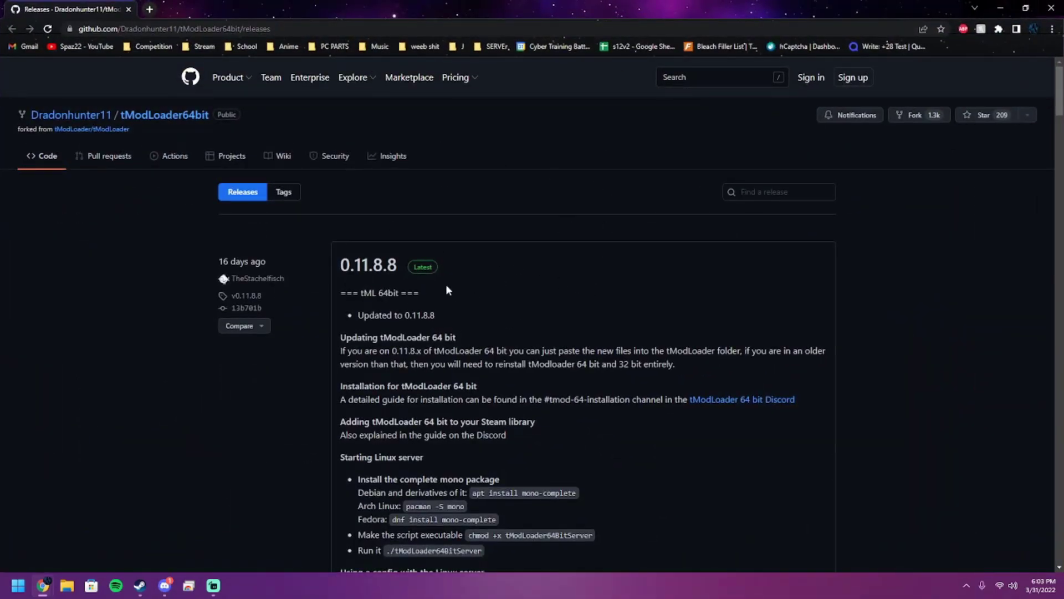
# - Download tModLoader64bit-0.11.8.8.zip from the 0.11.8.8 release assets on GitHub
pyautogui.scroll(-12, 493, 285)
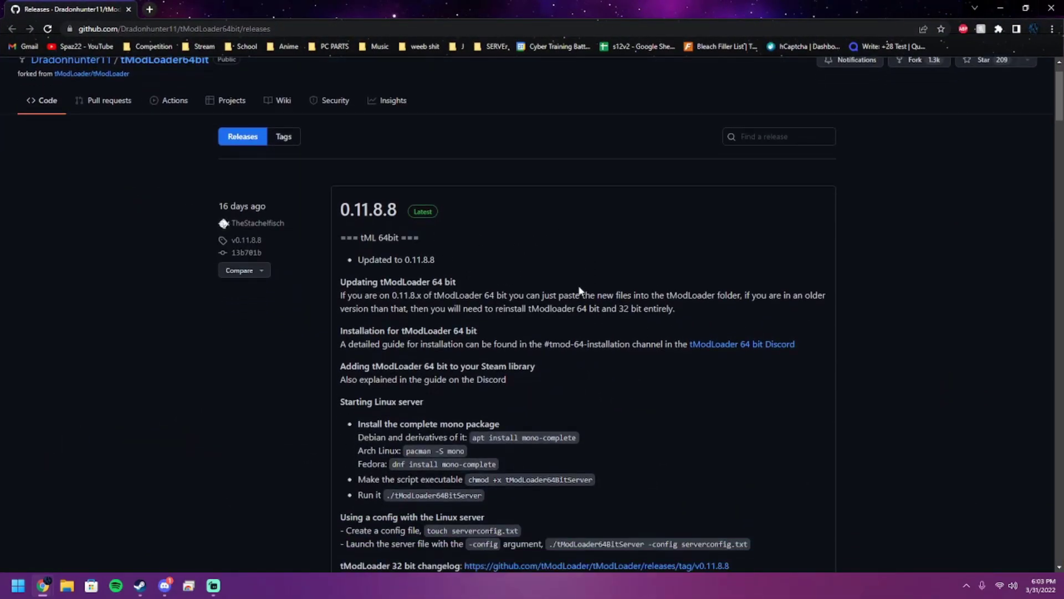
pyautogui.scroll(5, 566, 488)
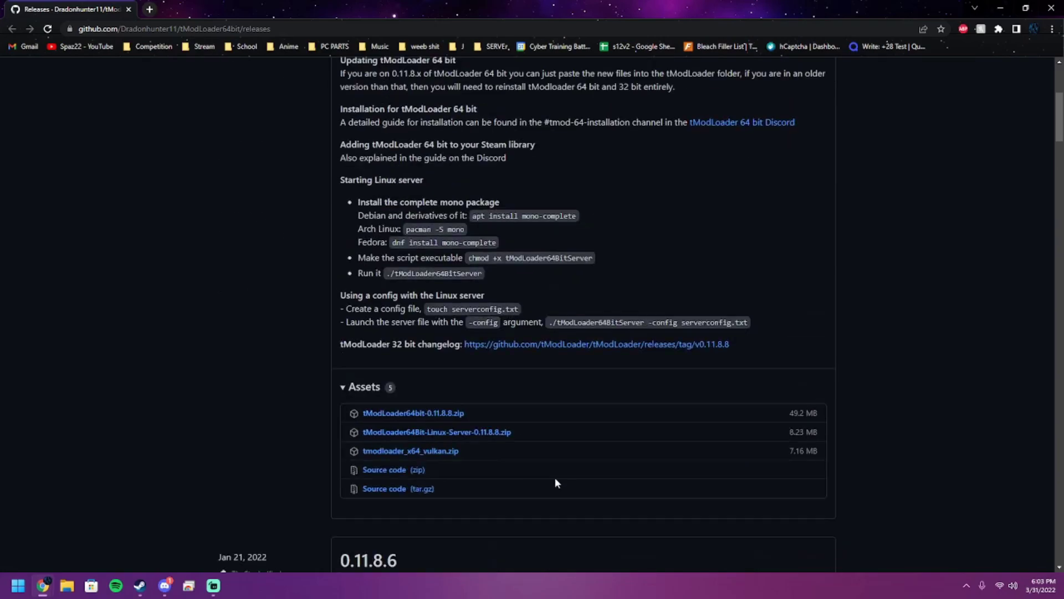
pyautogui.click(446, 420)
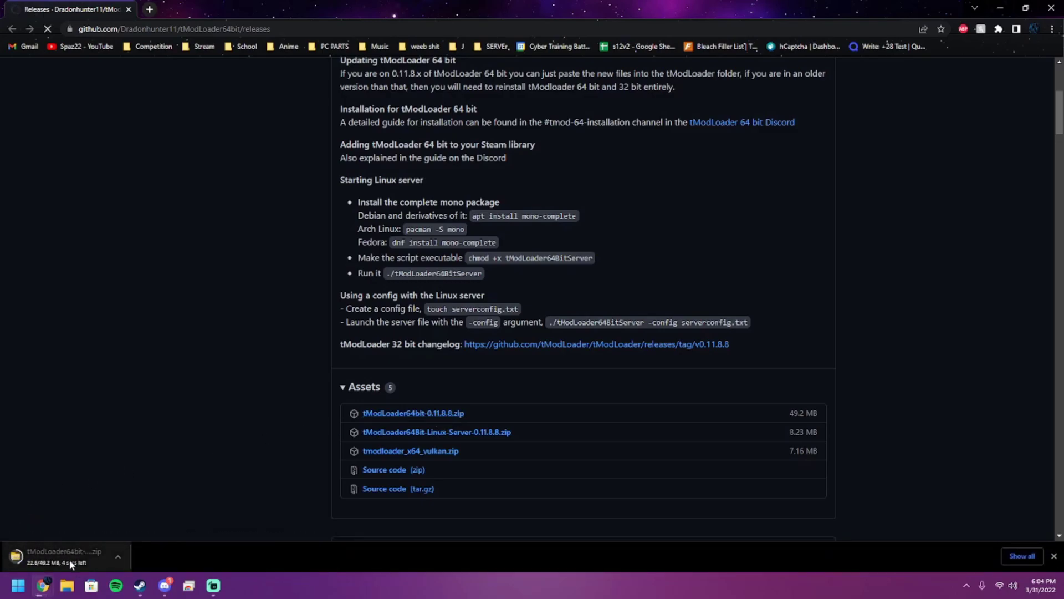
# - Extract the downloaded tModLoader64bit-0.11.8.8 zip into the Downloads folder
pyautogui.moveTo(242, 8); pyautogui.dragTo(512, 39)
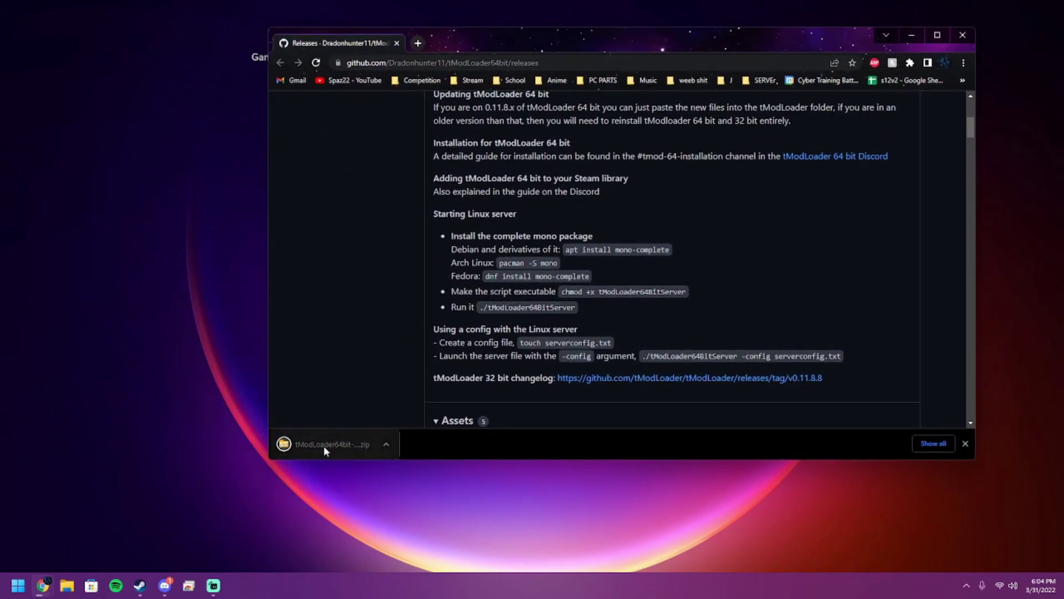
pyautogui.click(322, 445)
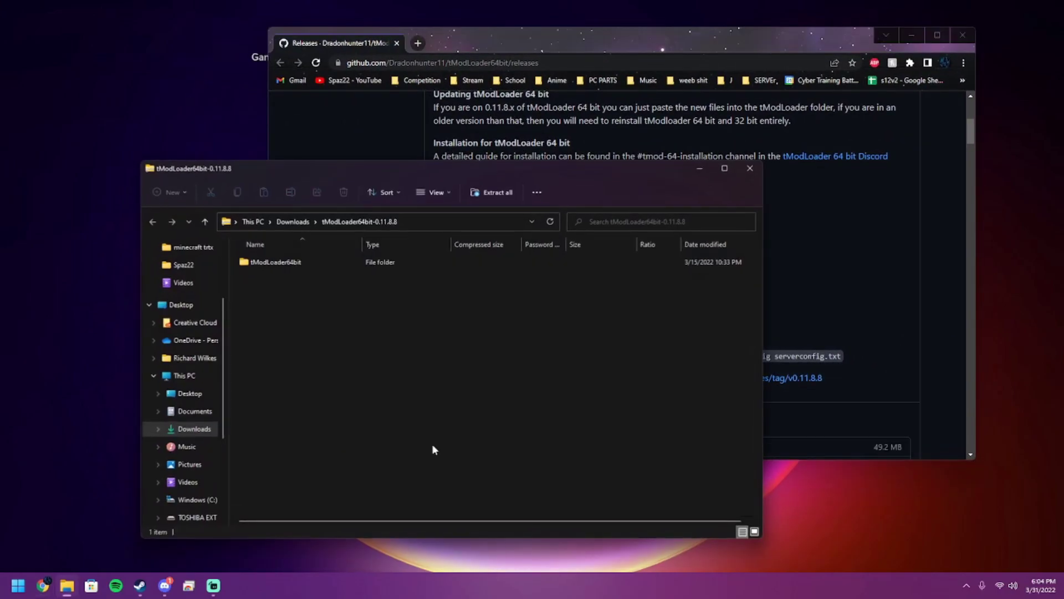
pyautogui.click(292, 222)
pyautogui.rightClick(285, 298)
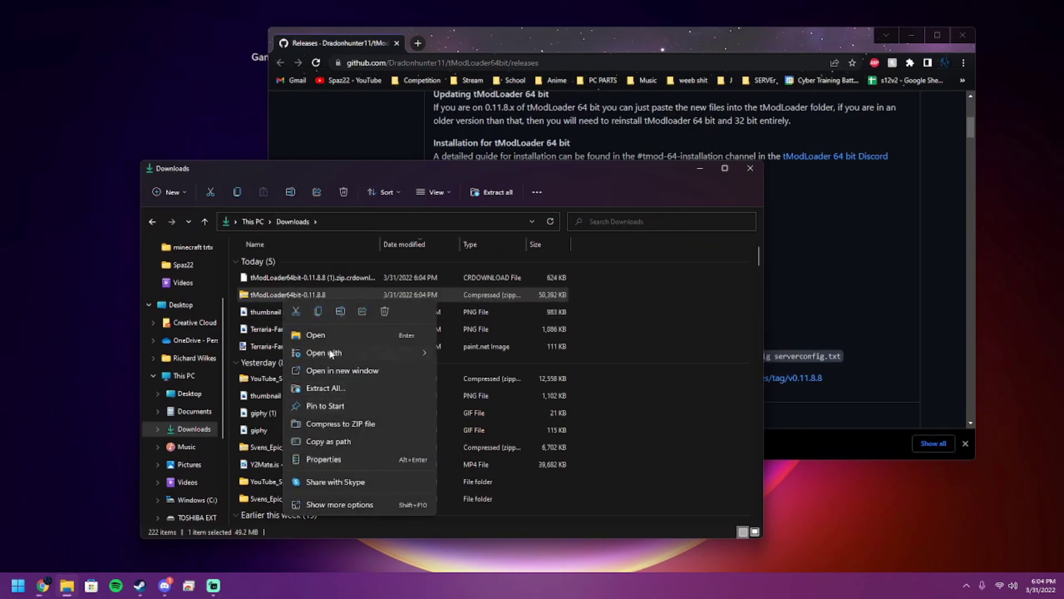
pyautogui.click(322, 390)
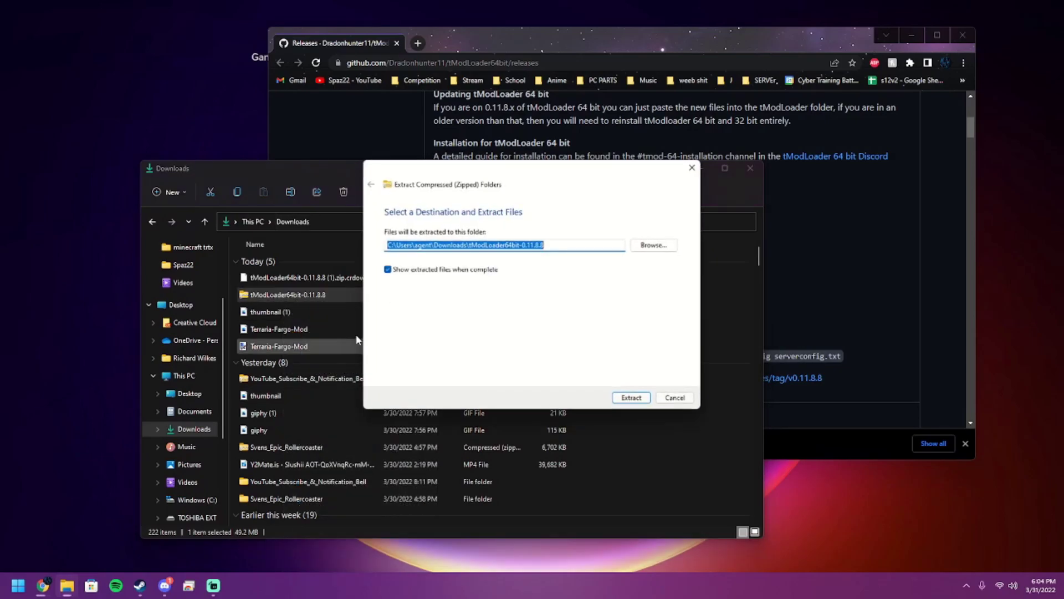
pyautogui.click(610, 401)
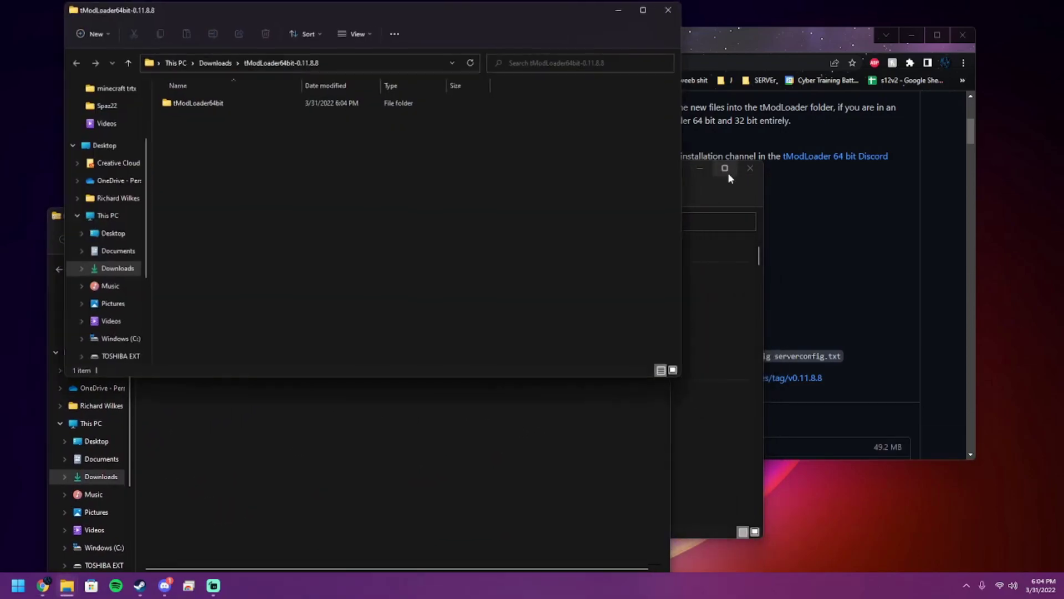
# - Close the duplicate zip and Downloads windows and open the extracted tModLoader64bit folder
pyautogui.click(637, 215)
pyautogui.click(659, 214)
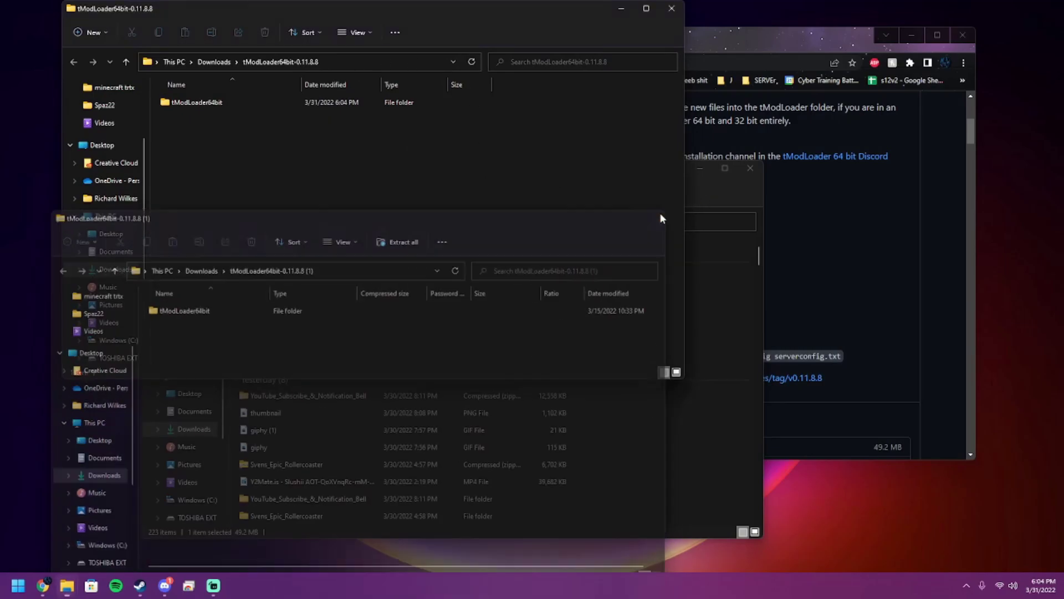
pyautogui.click(751, 168)
pyautogui.doubleClick(231, 102)
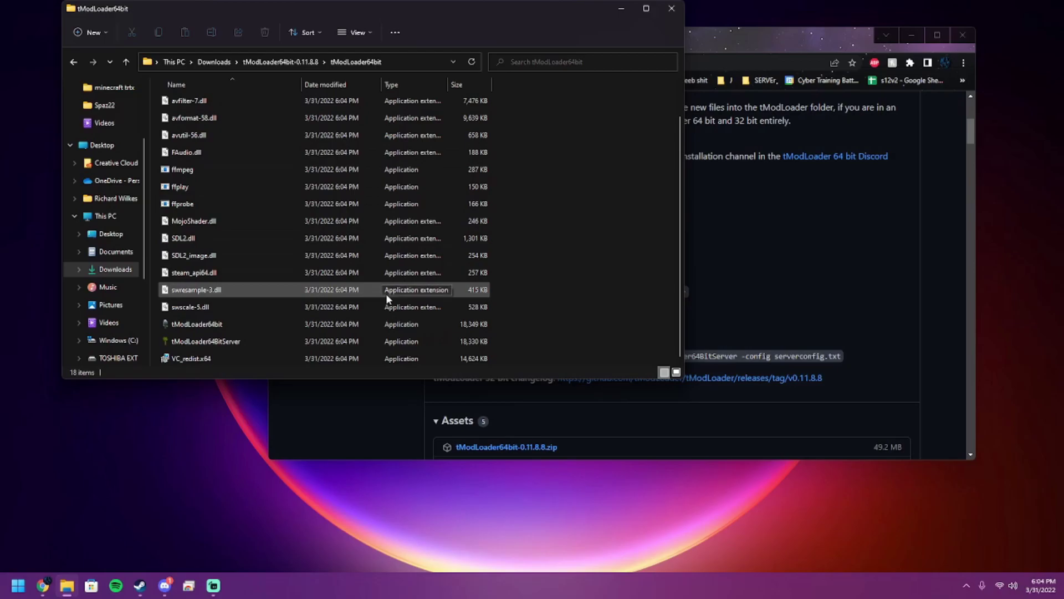
pyautogui.scroll(1, 392, 291)
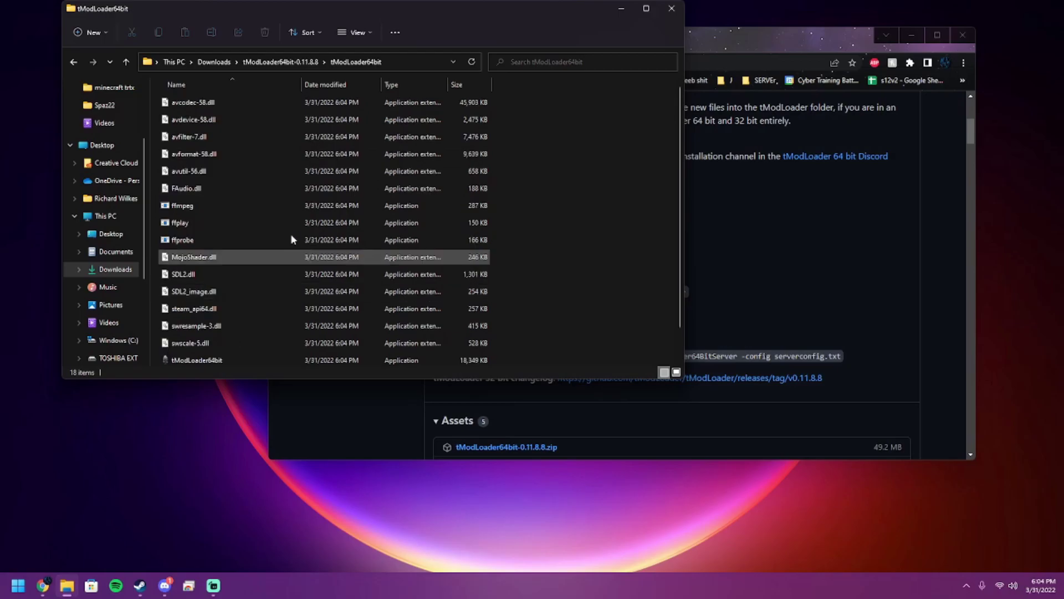
# - Browse tModLoader's Local Files from its Steam Properties to open steamapps\common\tModLoader
pyautogui.moveTo(377, 7); pyautogui.dragTo(280, 115)
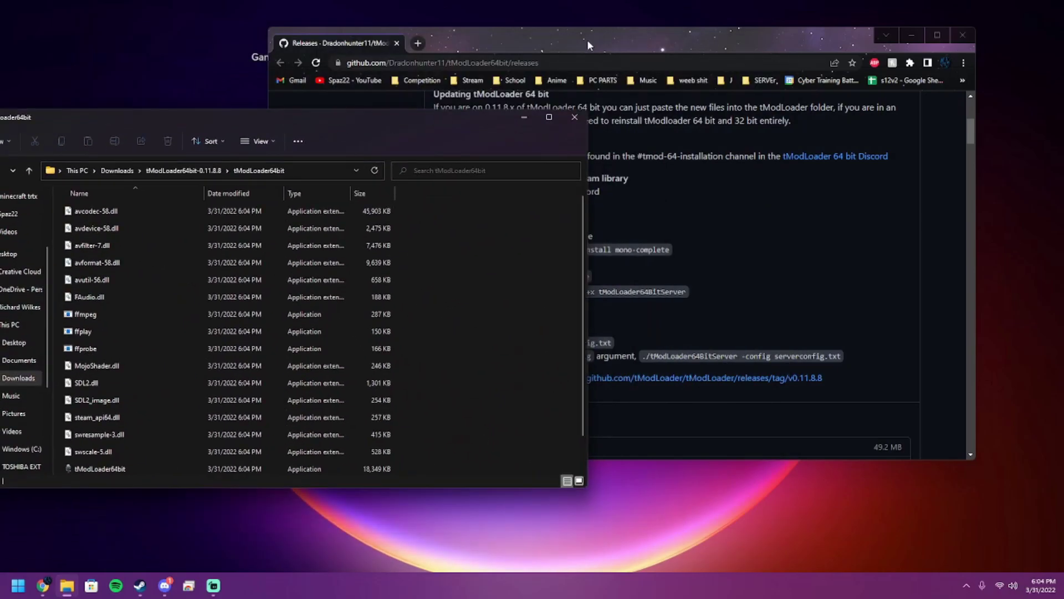
pyautogui.click(306, 388)
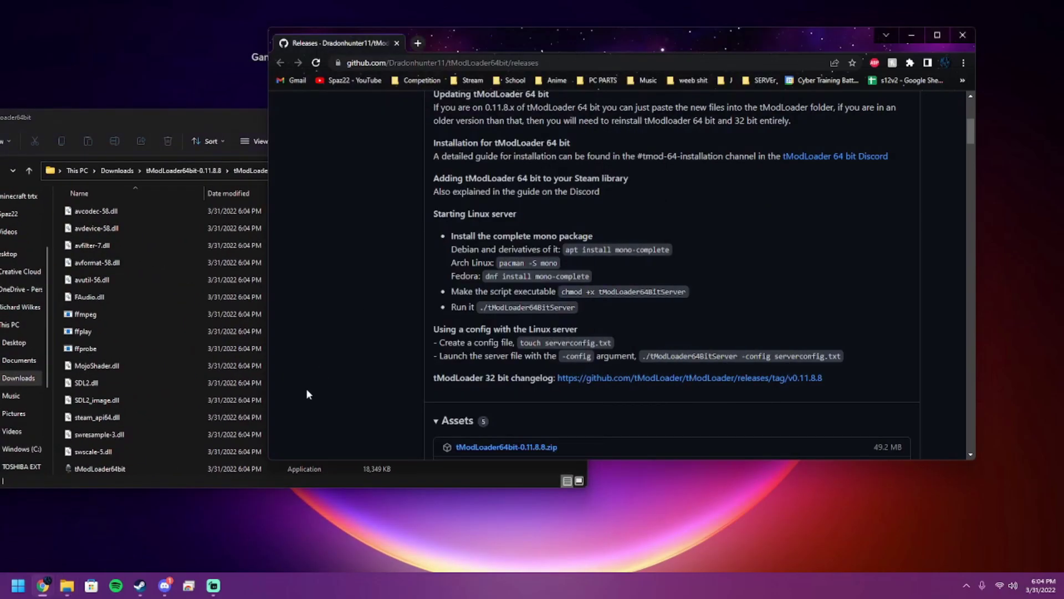
pyautogui.click(140, 587)
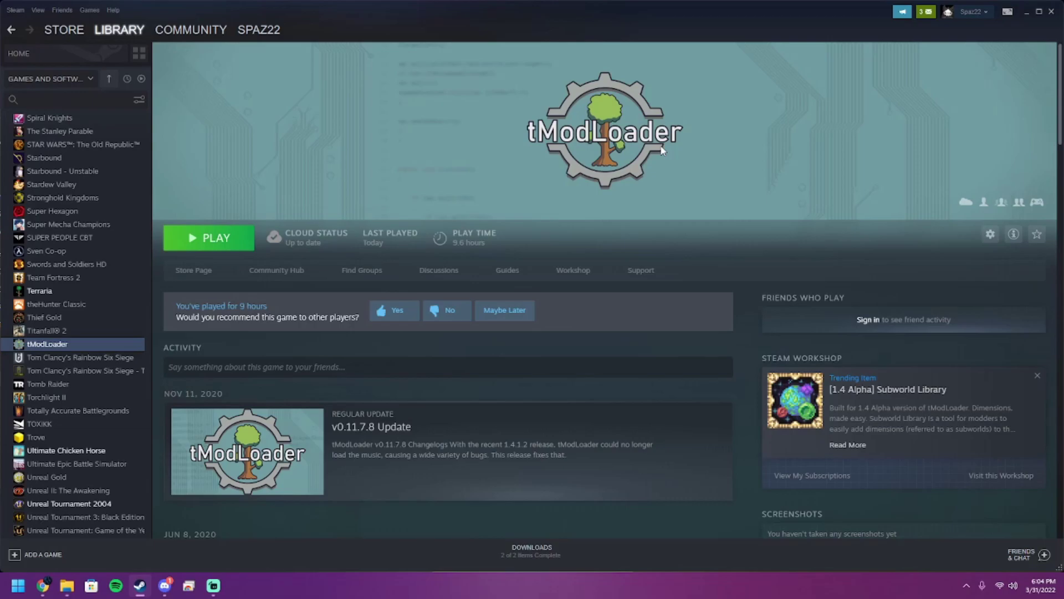
pyautogui.rightClick(62, 350)
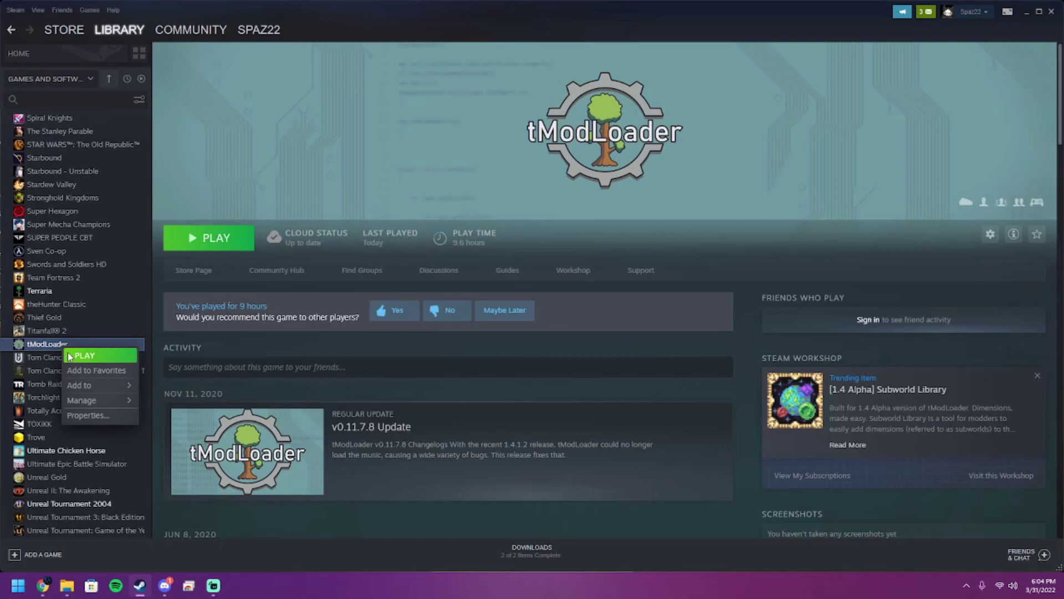
pyautogui.click(88, 410)
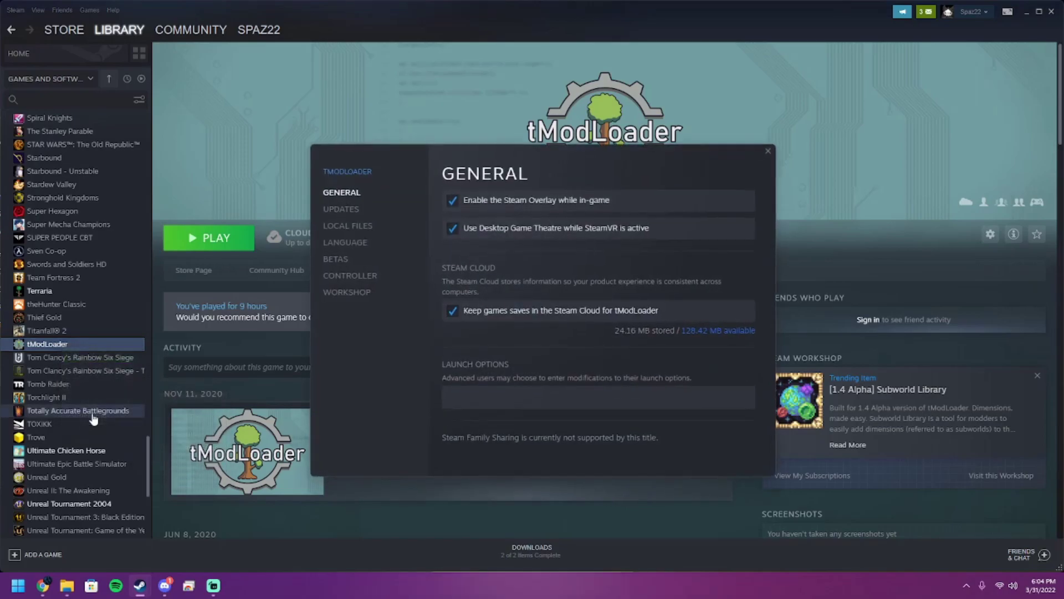
pyautogui.click(348, 226)
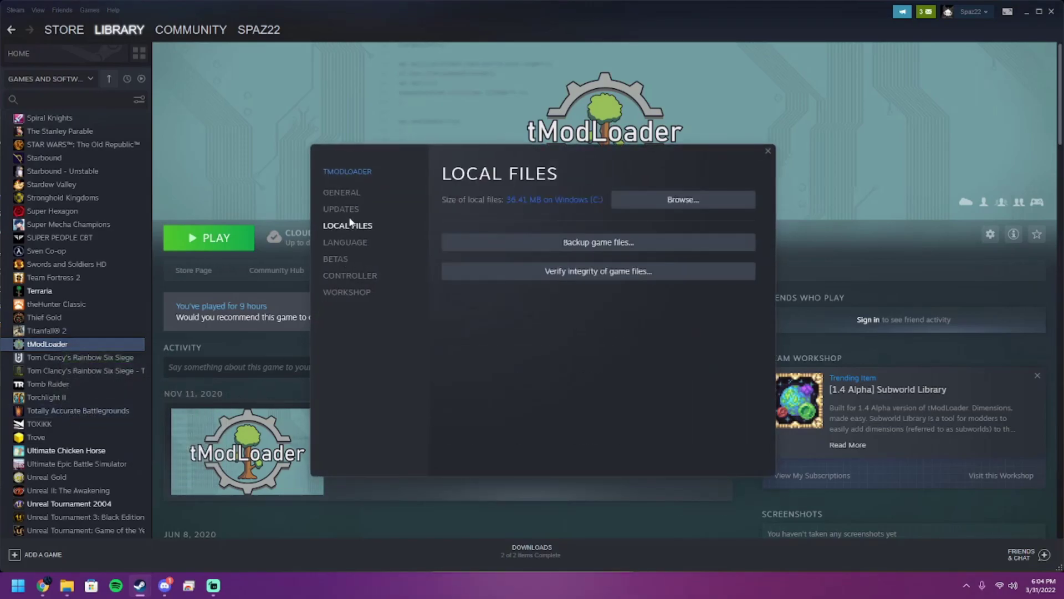
pyautogui.click(647, 205)
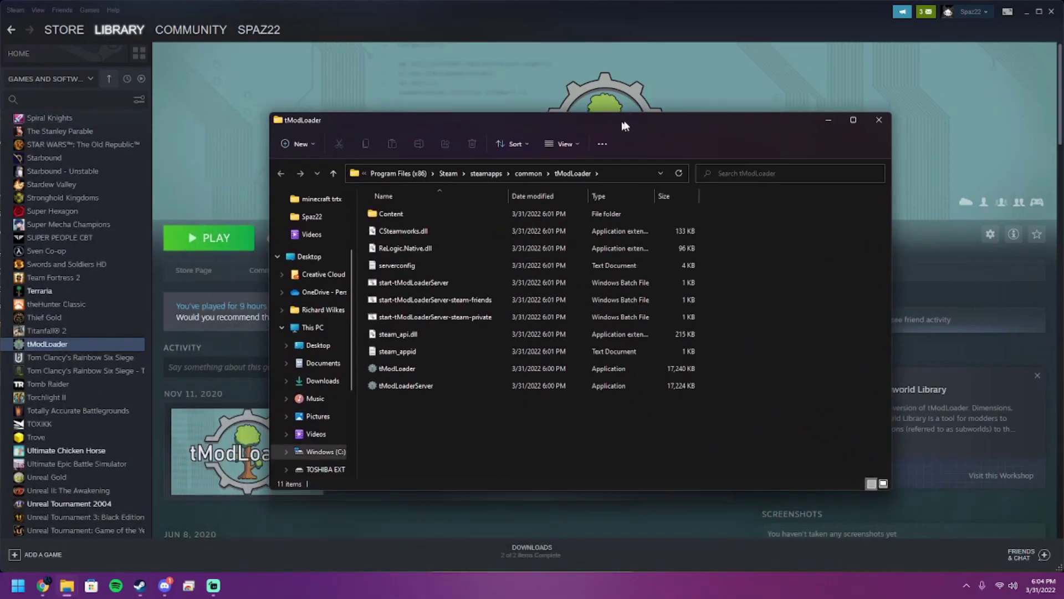
pyautogui.moveTo(625, 126); pyautogui.dragTo(670, 137)
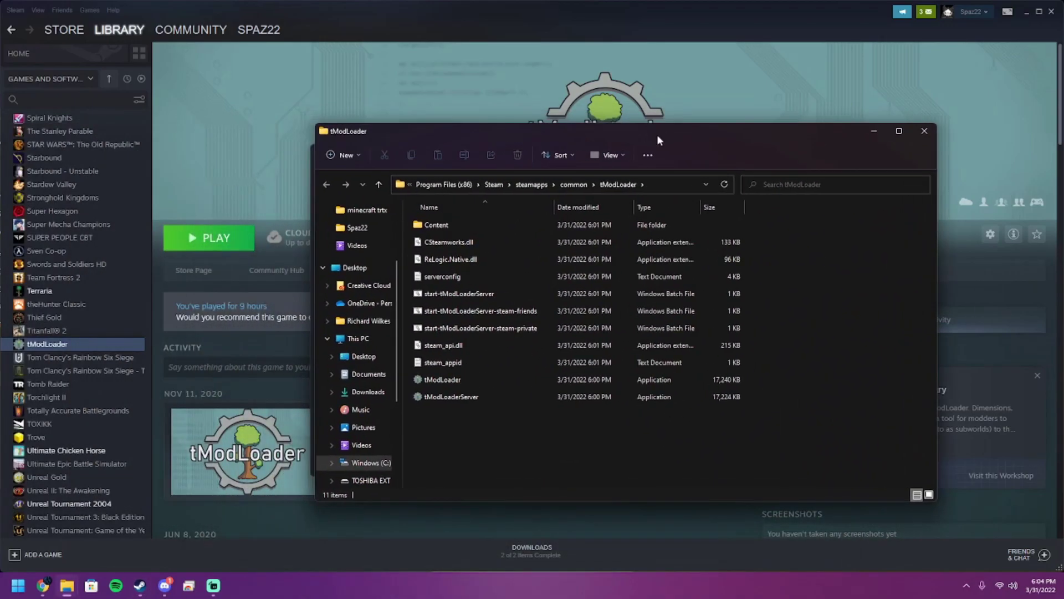
# - Move all 18 tModLoader64bit files into Steam's tModLoader folder and close the emptied source window
pyautogui.moveTo(71, 585)
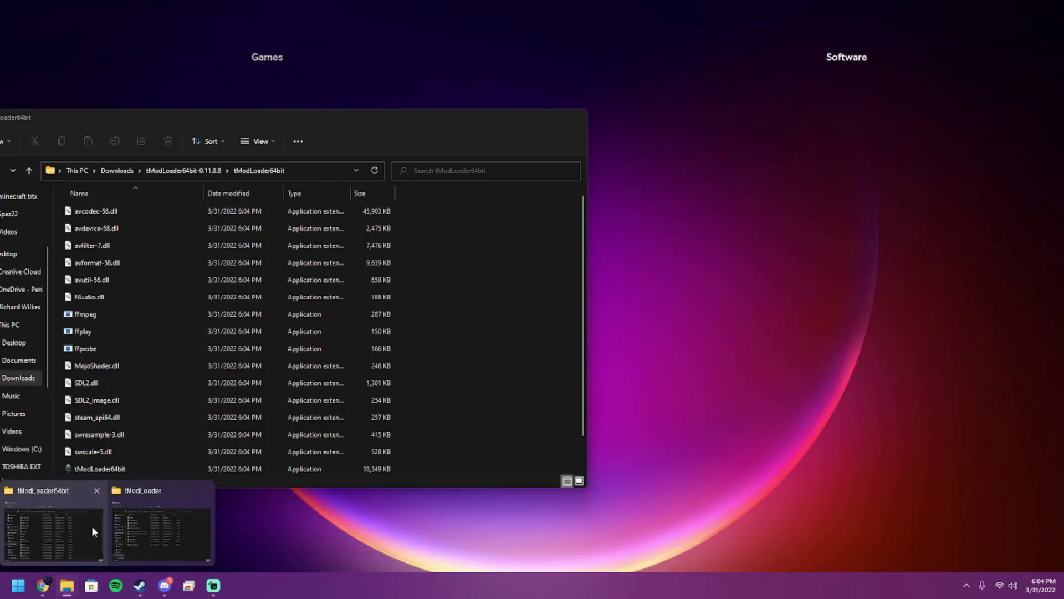
pyautogui.click(91, 525)
pyautogui.moveTo(319, 118); pyautogui.dragTo(375, 58)
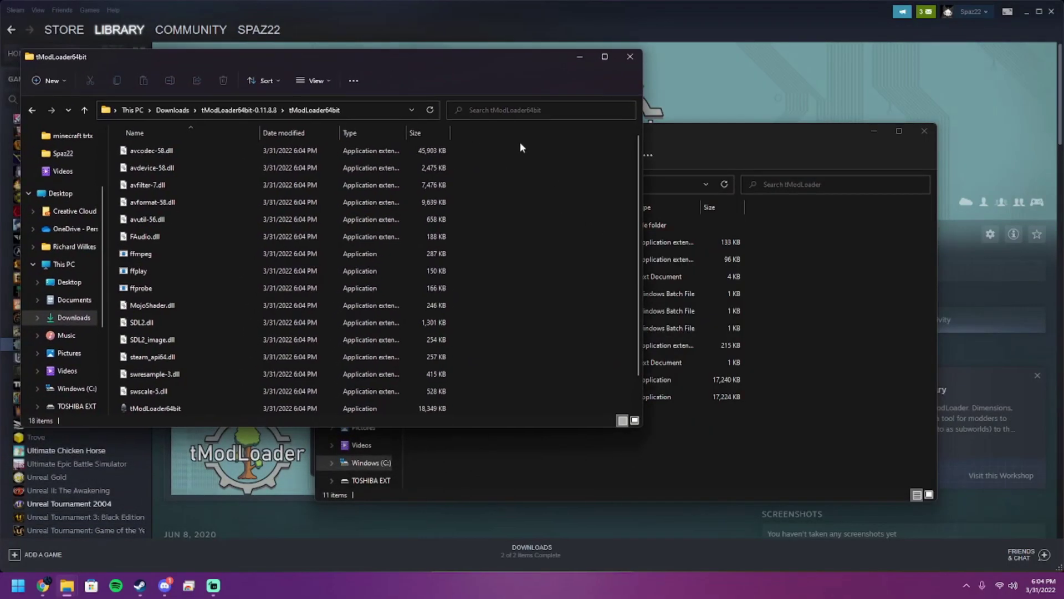
pyautogui.hotkey('ctrl', 'a')
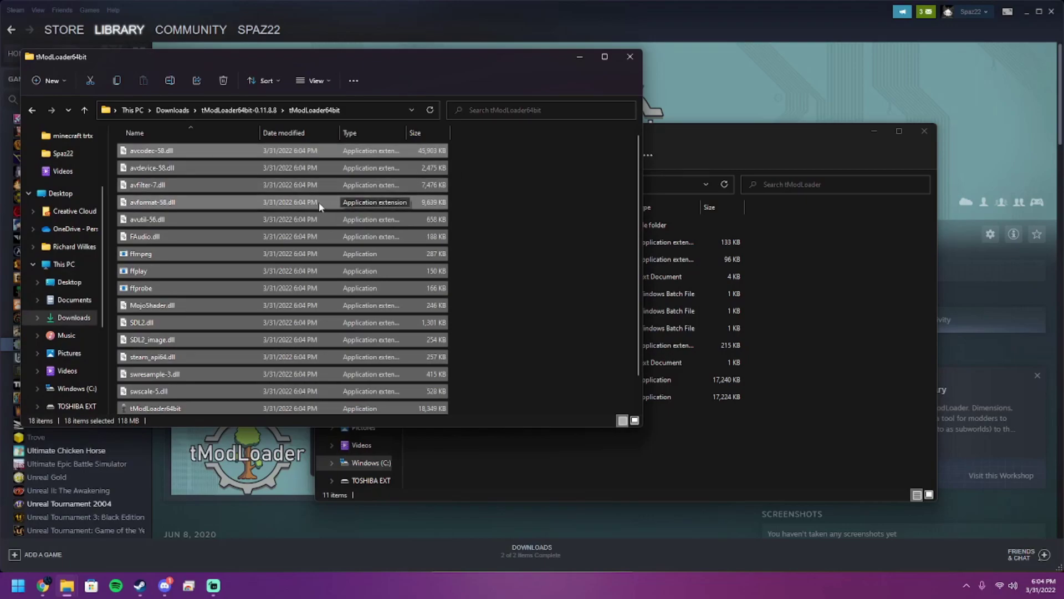
pyautogui.moveTo(318, 202); pyautogui.dragTo(828, 298)
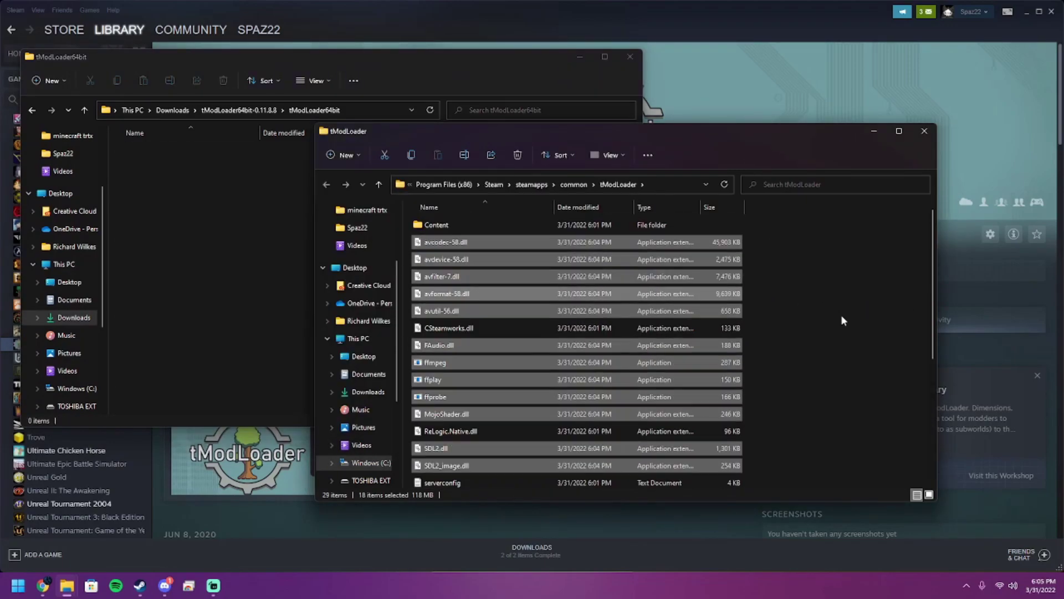
pyautogui.click(839, 312)
pyautogui.click(630, 56)
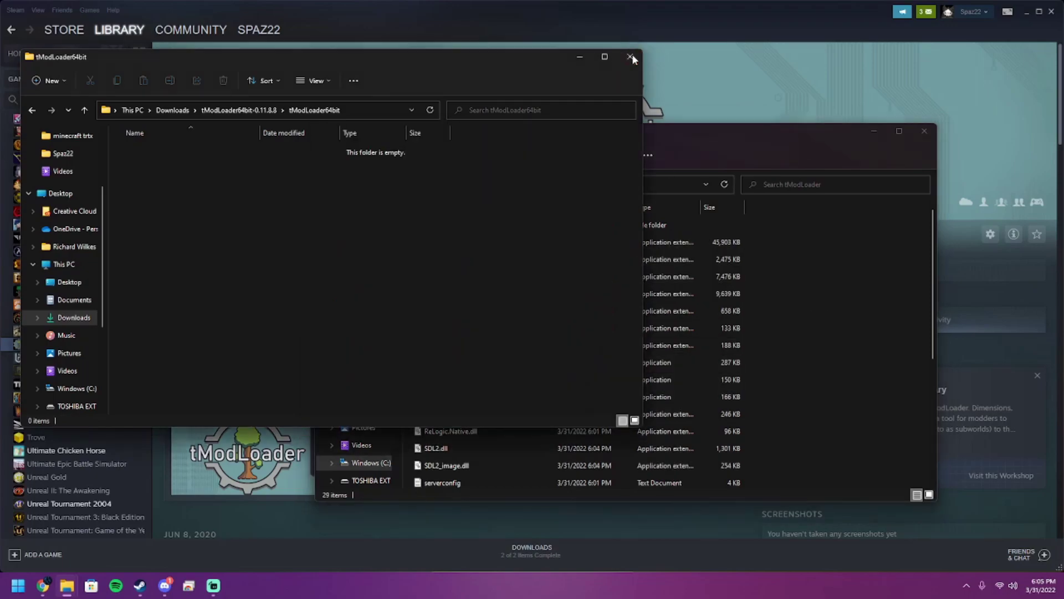
pyautogui.scroll(-5, 776, 241)
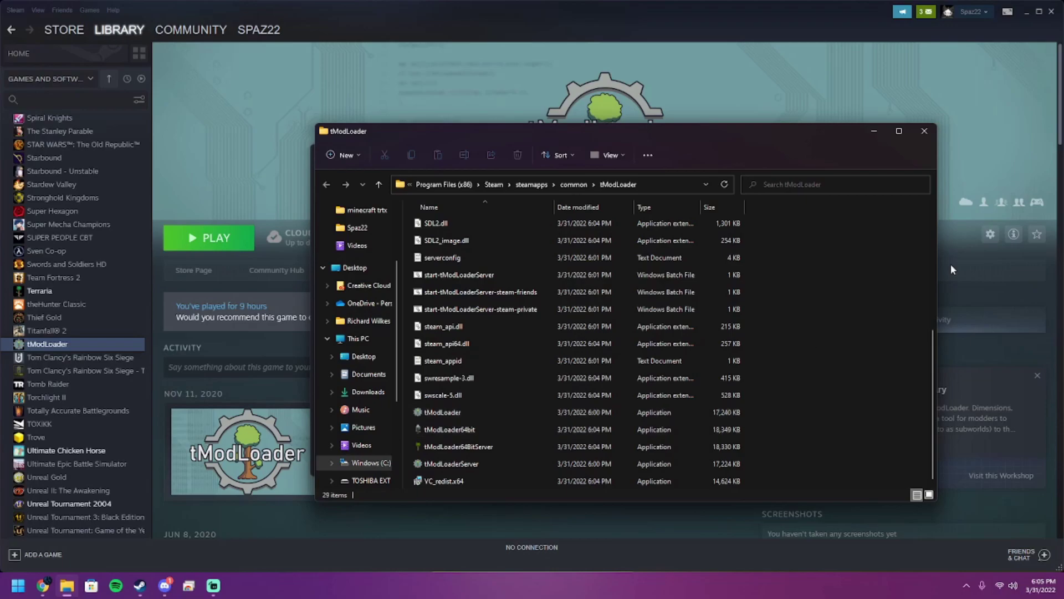
# - Inspect the tModLoader64bit file's properties without changing anything
pyautogui.click(1051, 13)
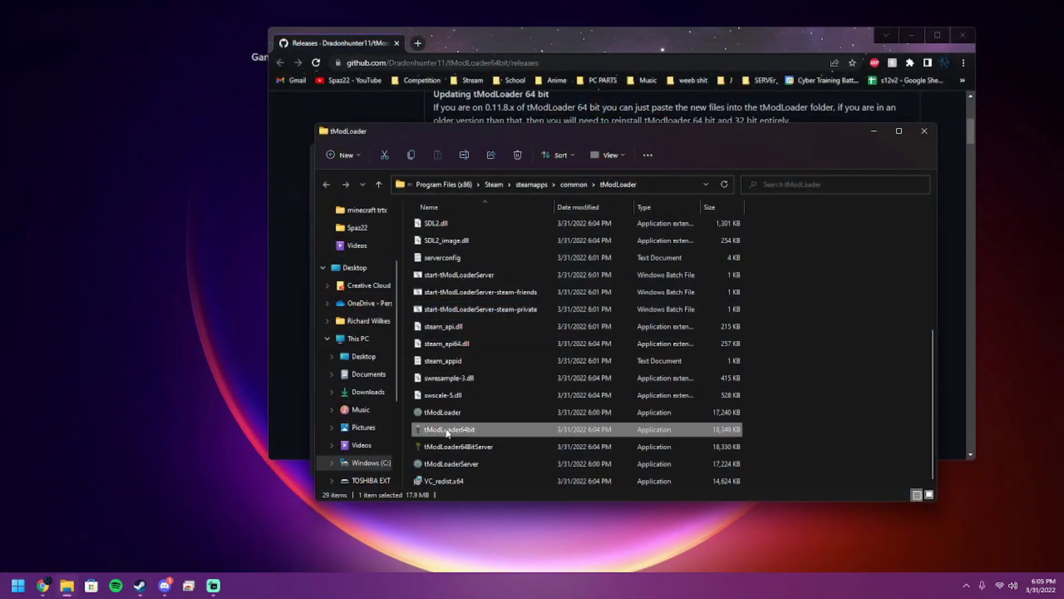
pyautogui.rightClick(447, 432)
pyautogui.click(489, 373)
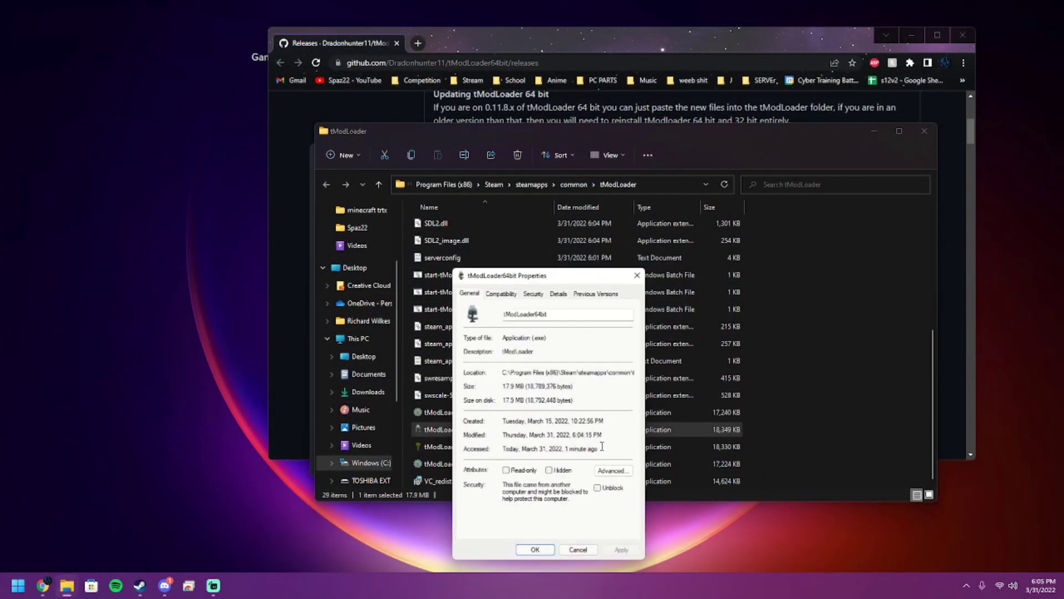
pyautogui.click(579, 555)
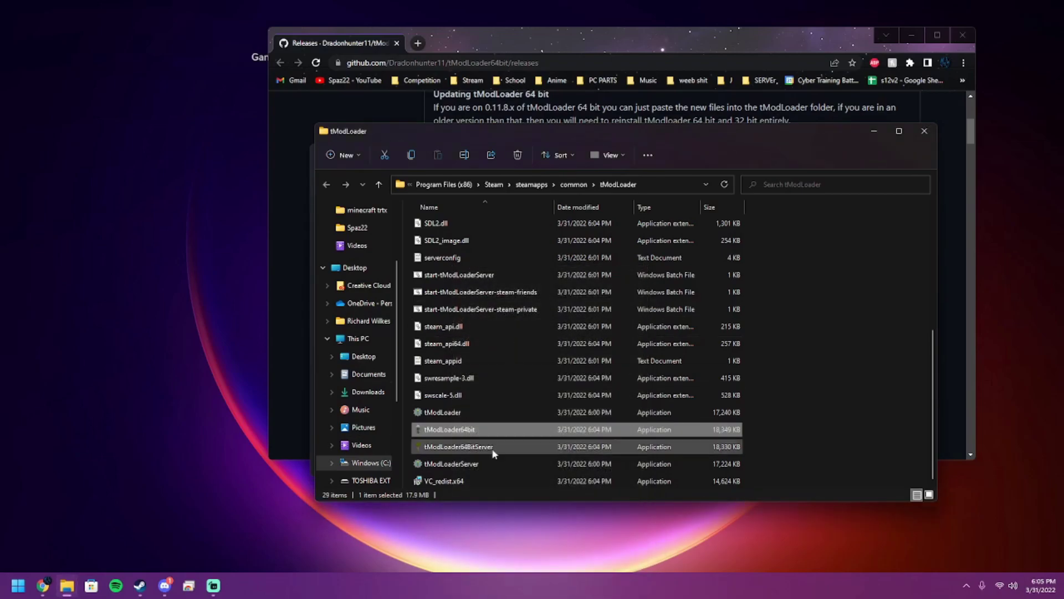
# - Launch tModLoader64bit, allowing it past the SmartScreen warning with Run anyway
pyautogui.moveTo(573, 139); pyautogui.dragTo(410, 118)
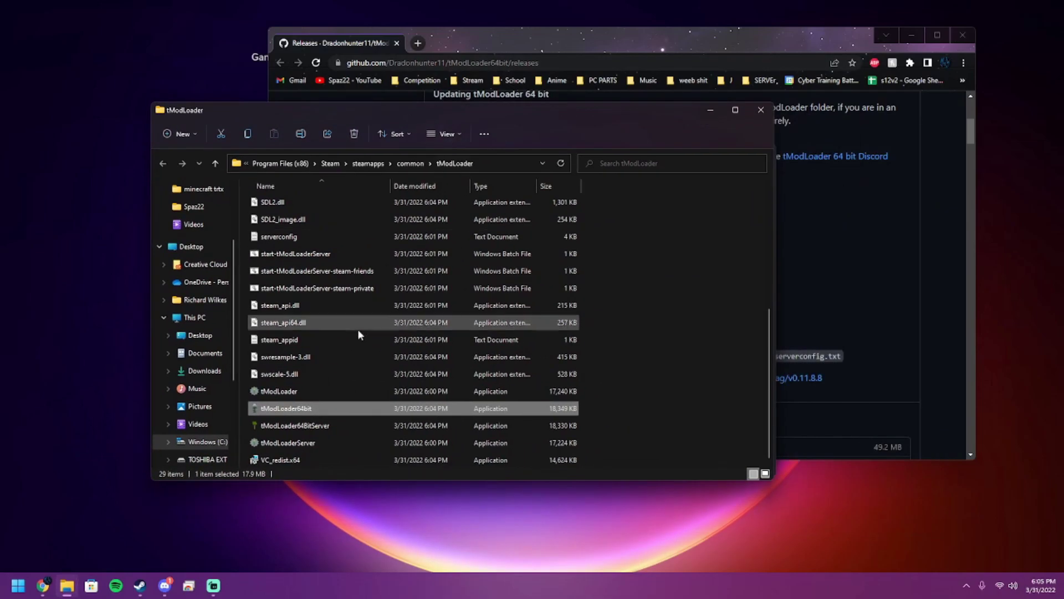
pyautogui.doubleClick(305, 410)
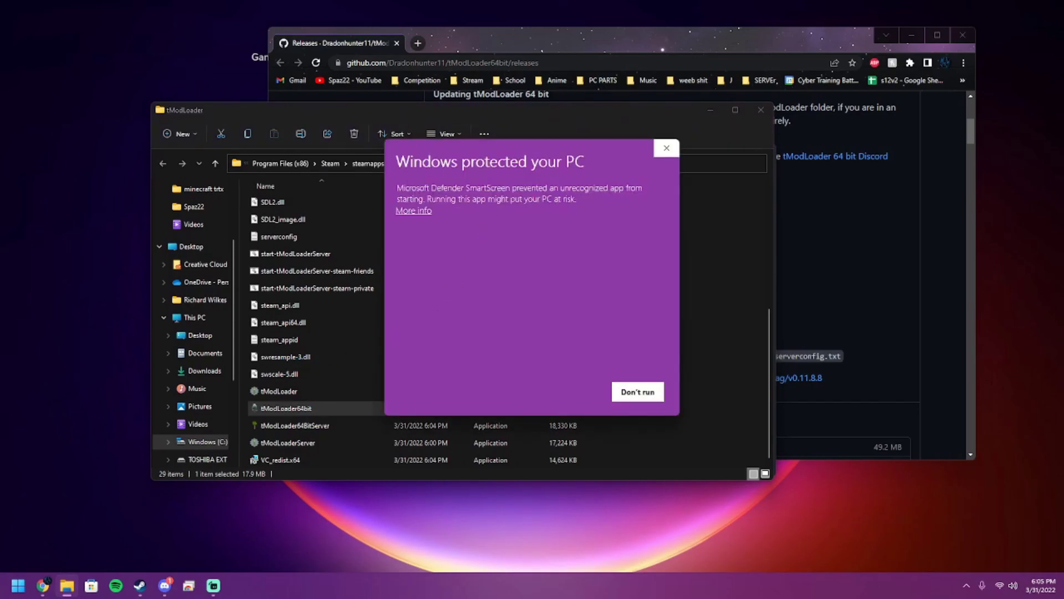
pyautogui.click(424, 212)
pyautogui.click(572, 391)
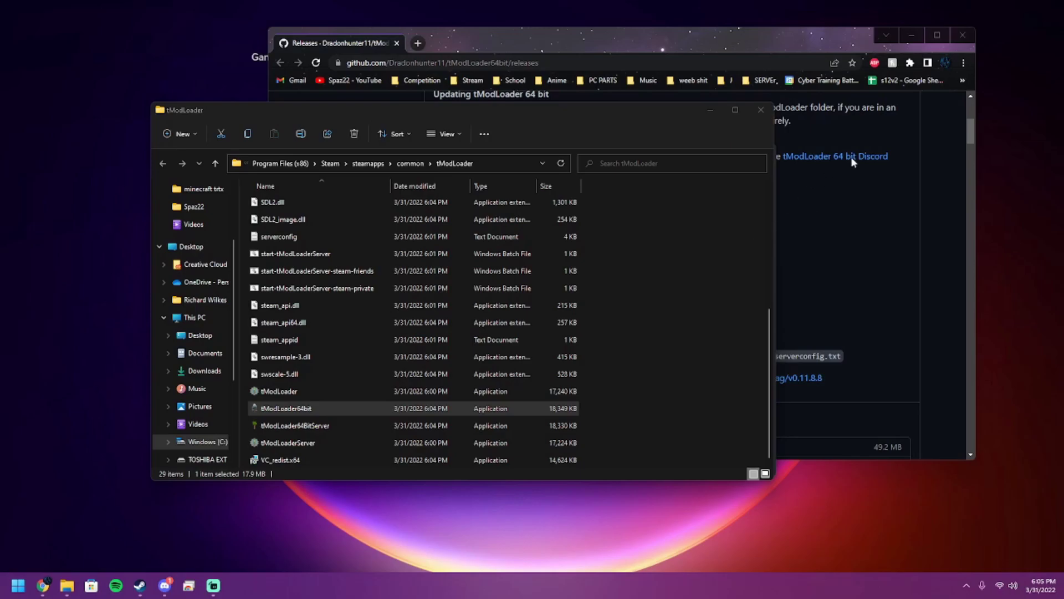
# - Minimize Chrome and the tModLoader folder window
pyautogui.click(910, 37)
pyautogui.moveTo(538, 113); pyautogui.dragTo(588, 131)
pyautogui.click(754, 133)
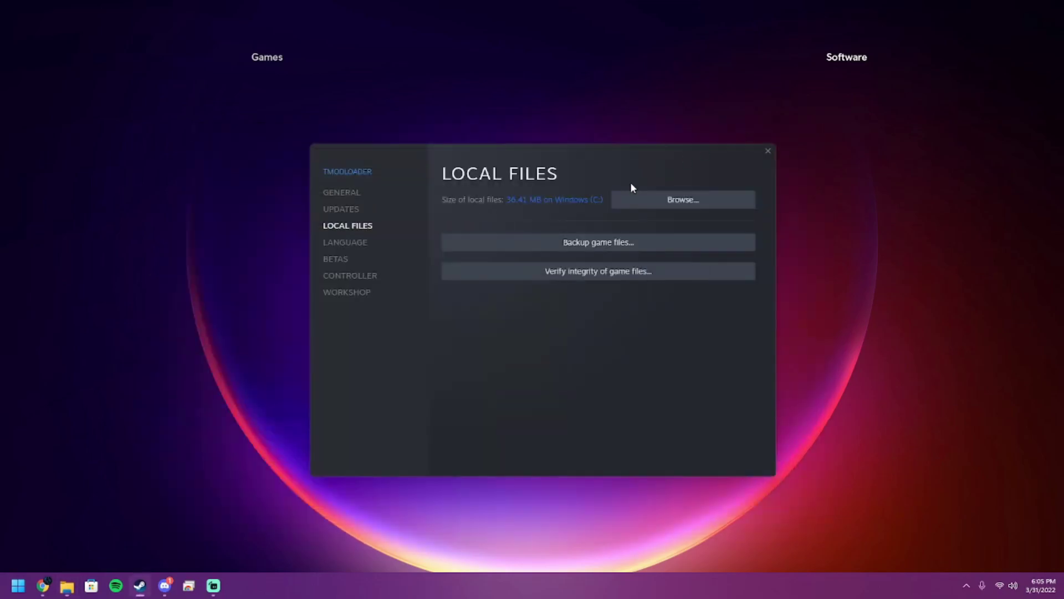
# - Close Steam's properties dialog, review the loaded mods list, and return to the main menu
pyautogui.click(767, 152)
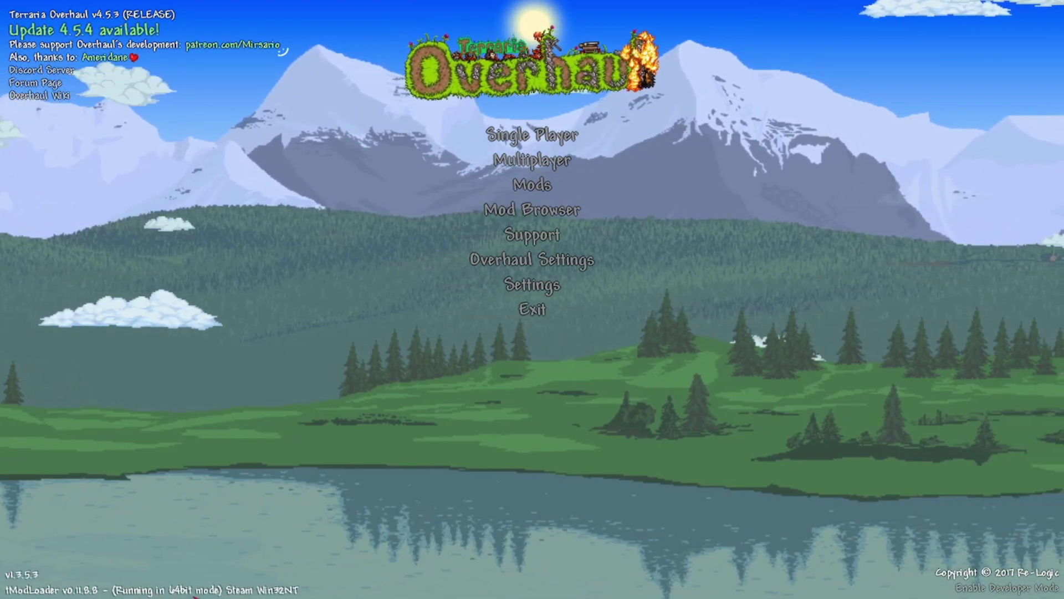
pyautogui.click(542, 189)
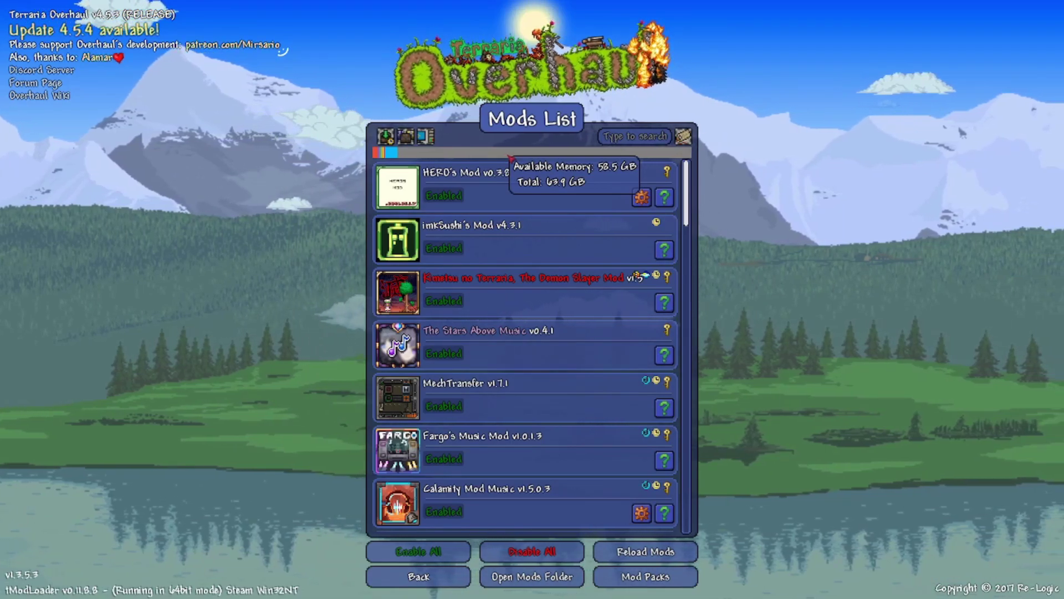
pyautogui.scroll(-5, 562, 337)
pyautogui.scroll(-10, 561, 337)
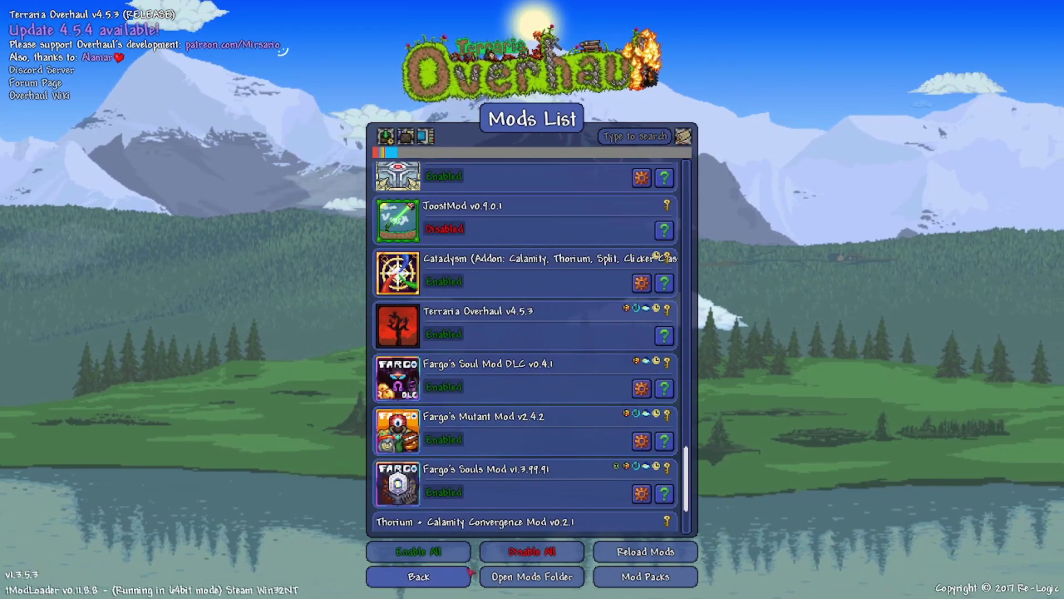
pyautogui.press('Escape')
# - Start single player with the existing Softcore character and load its world
pyautogui.click(549, 165)
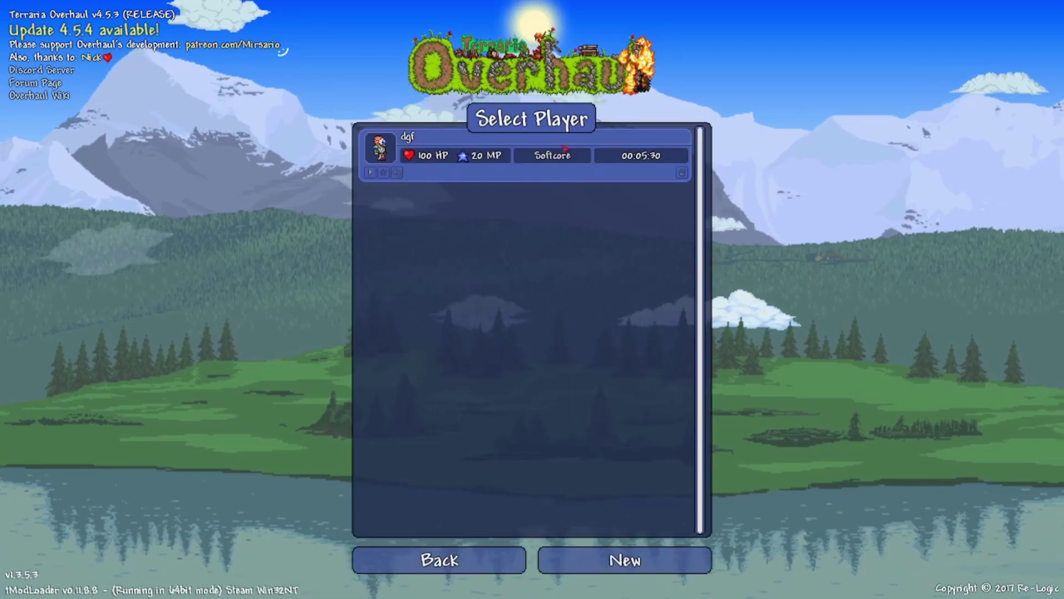
pyautogui.click(542, 160)
pyautogui.click(543, 161)
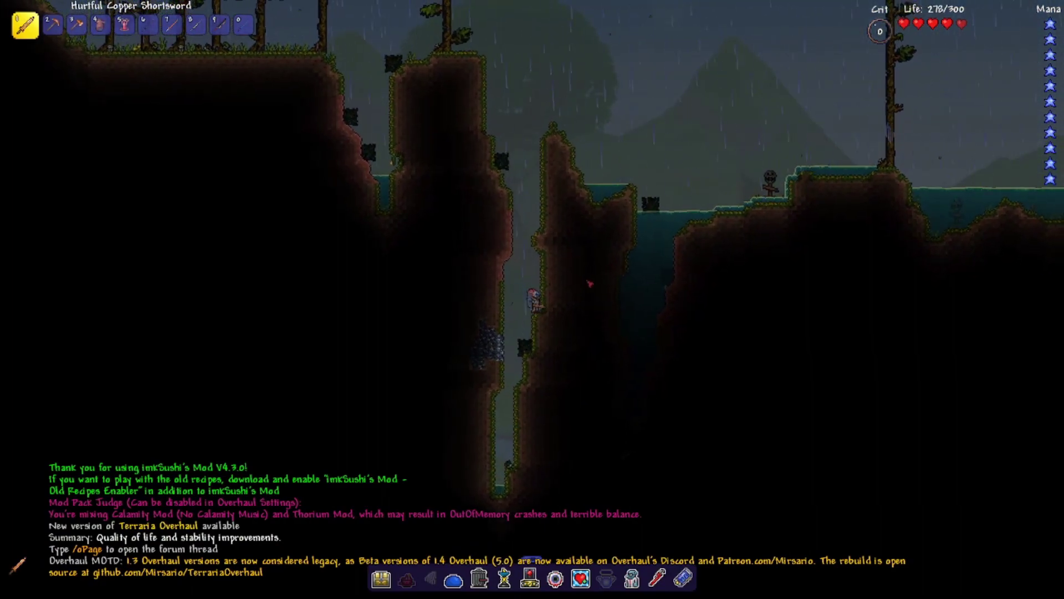
# - Toggle the fly camera on and off, then Save & Exit to the title screen
pyautogui.click(431, 578)
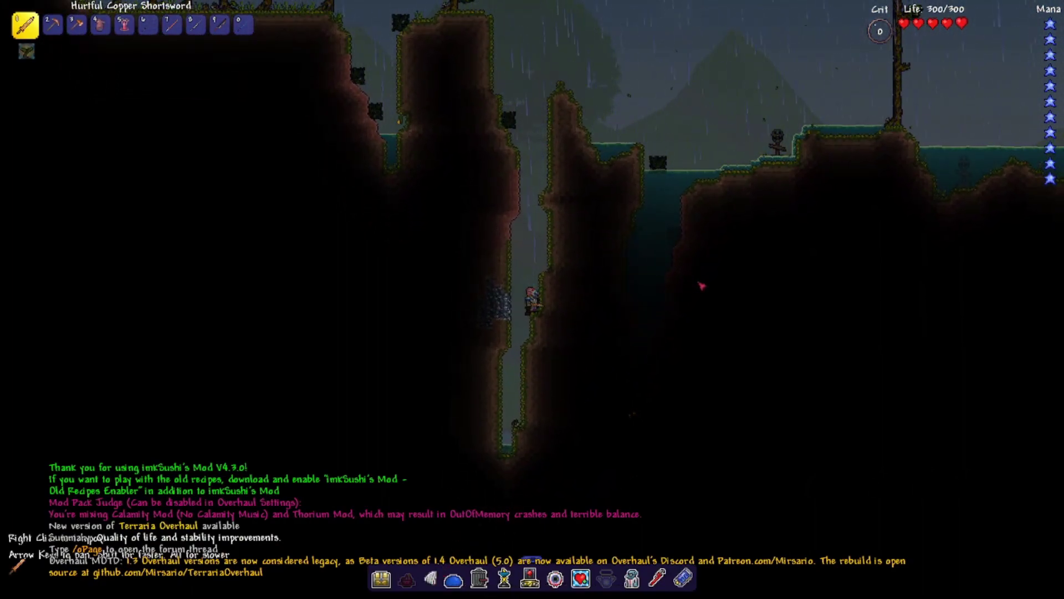
pyautogui.click(431, 578)
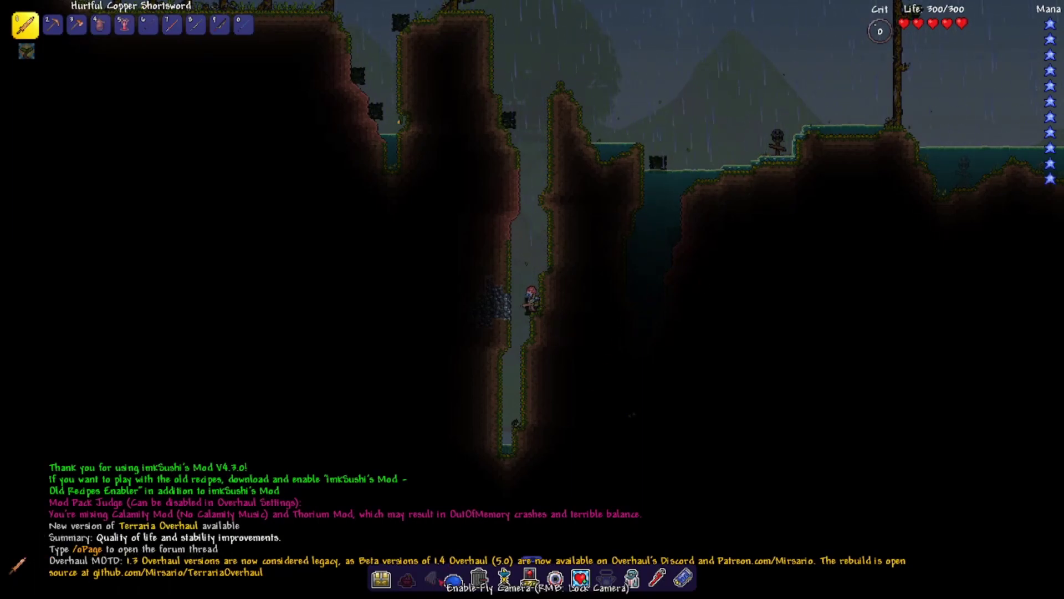
pyautogui.press('Escape')
pyautogui.click(993, 582)
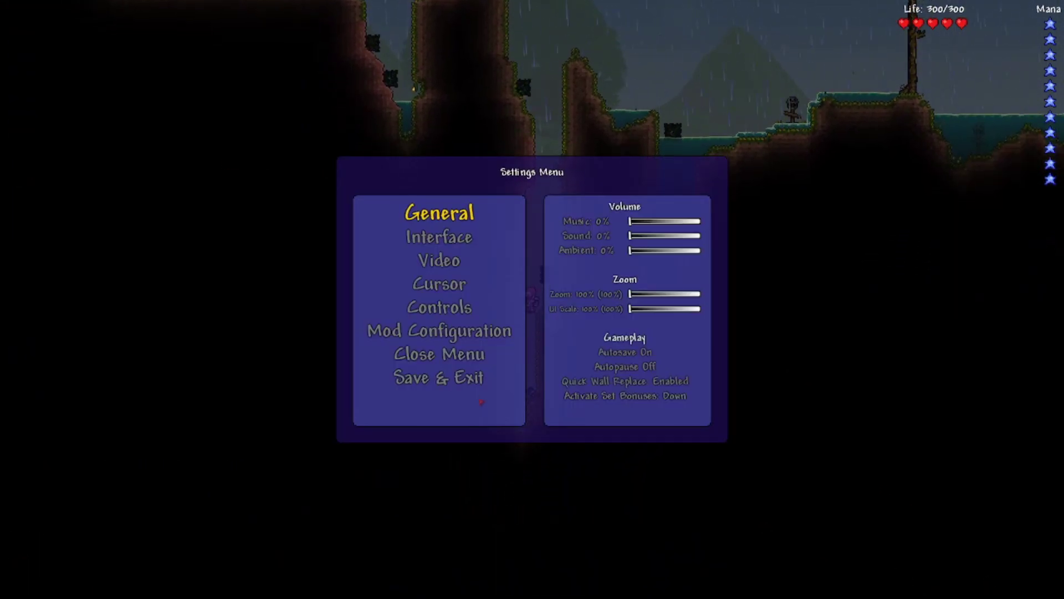
pyautogui.click(482, 381)
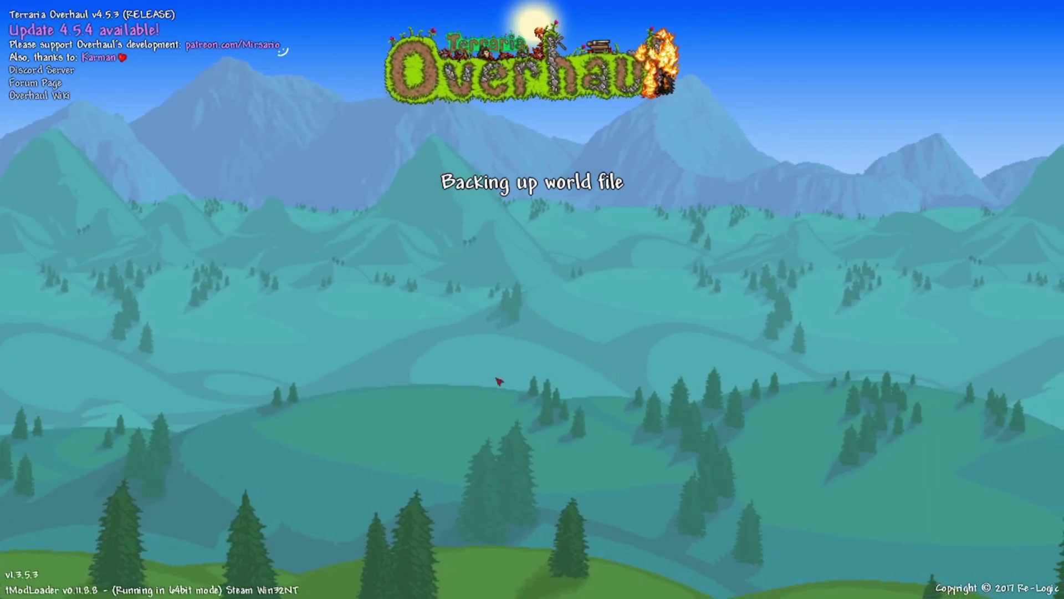